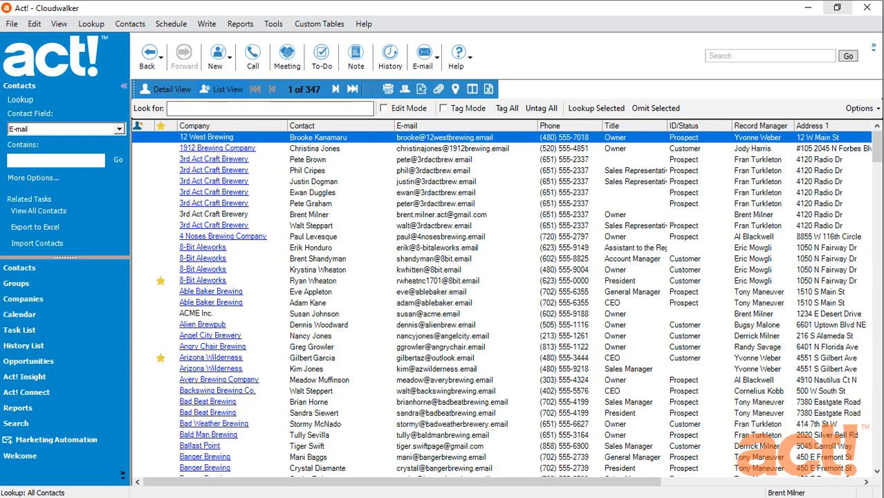
# Step: Start importing data into the open database and set the source file type to Excel
pyautogui.click(12, 24)
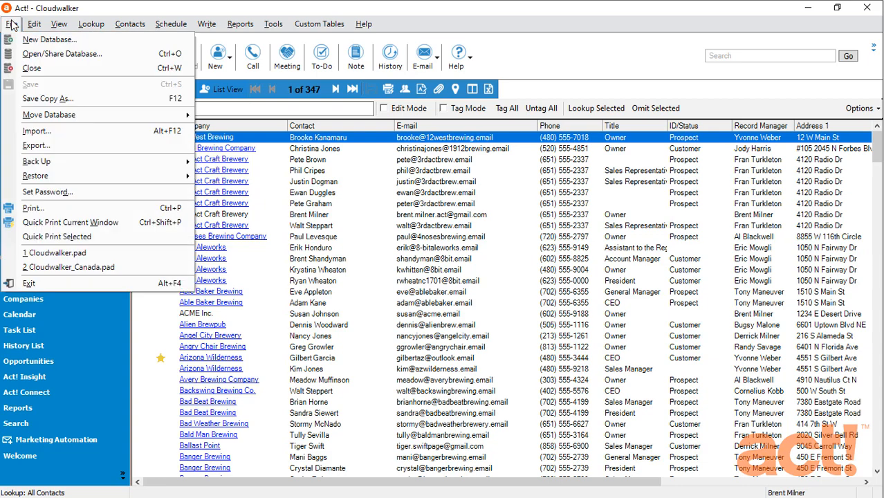
pyautogui.click(52, 132)
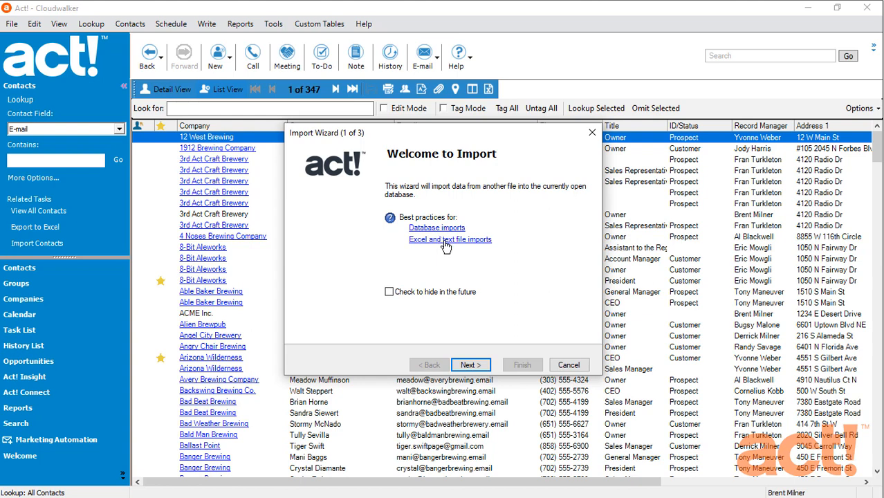
pyautogui.click(473, 366)
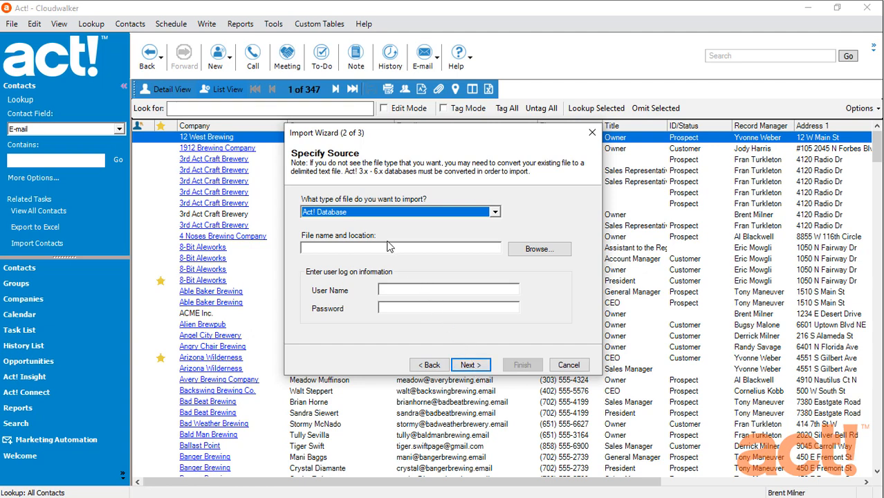
pyautogui.click(367, 211)
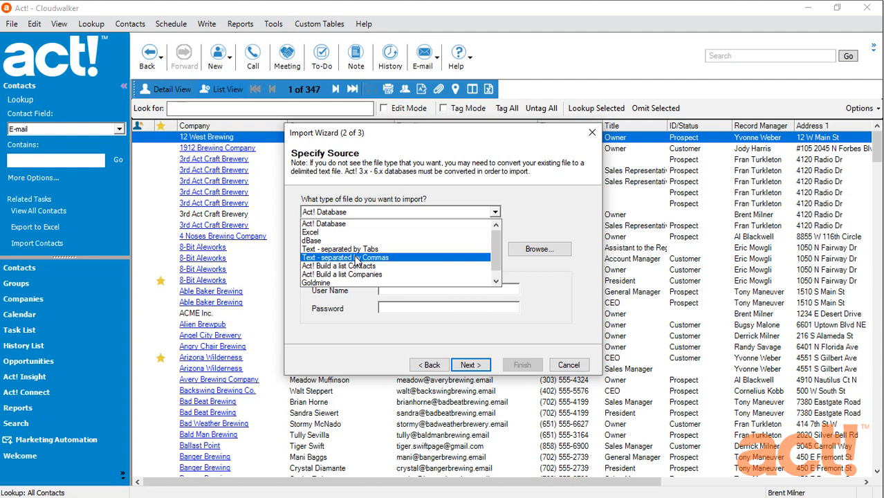
pyautogui.click(338, 232)
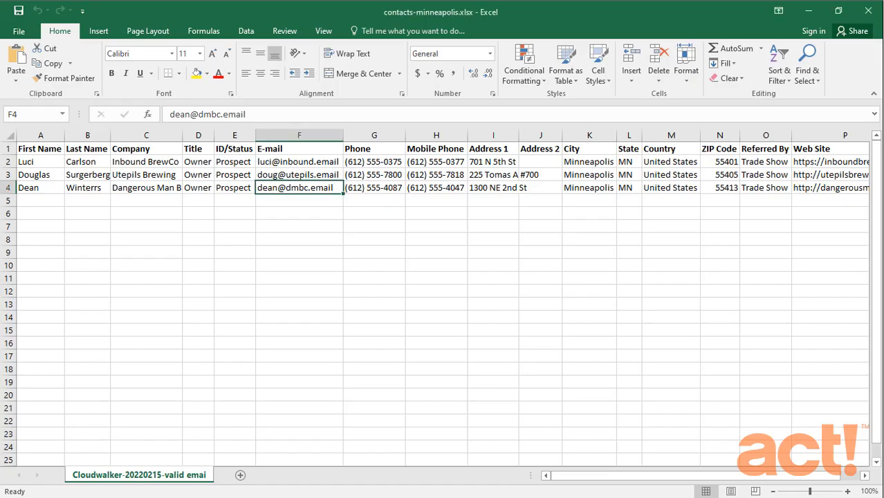
# Step: In Excel, examine the header row and the contact record in row 4 of contacts-minneapolis.xlsx
pyautogui.click(8, 147)
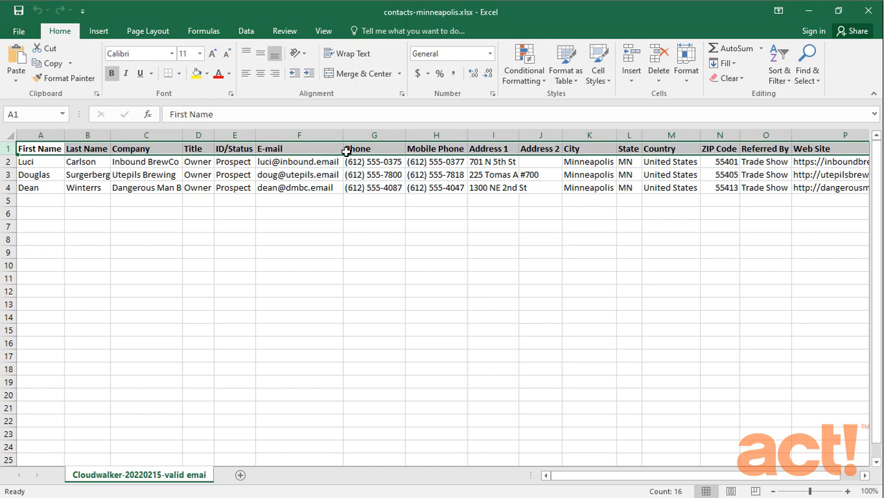
pyautogui.click(45, 200)
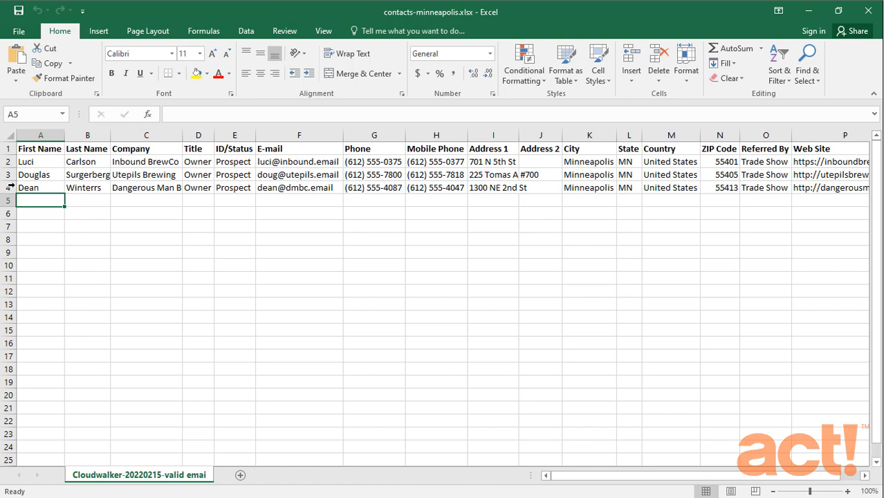
pyautogui.click(7, 187)
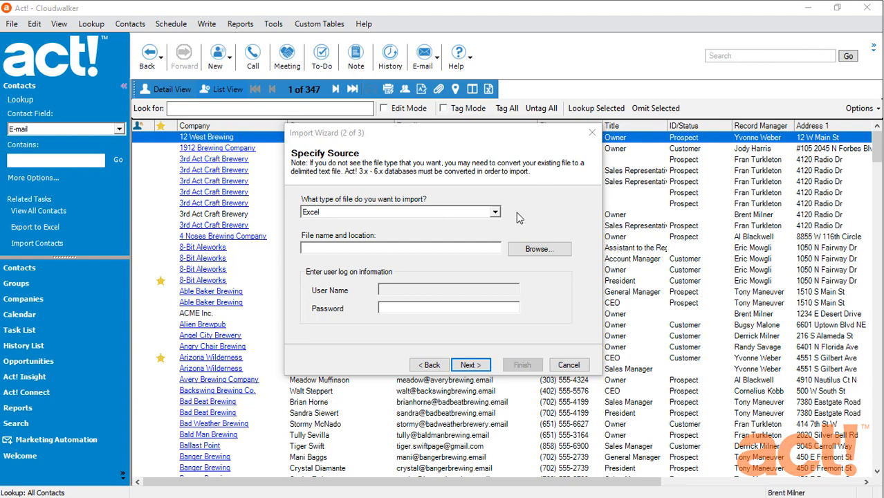
# Step: In Act!, specify contacts-minneapolis.xlsx from the Imports folder as the import source and proceed to the record types
pyautogui.click(536, 248)
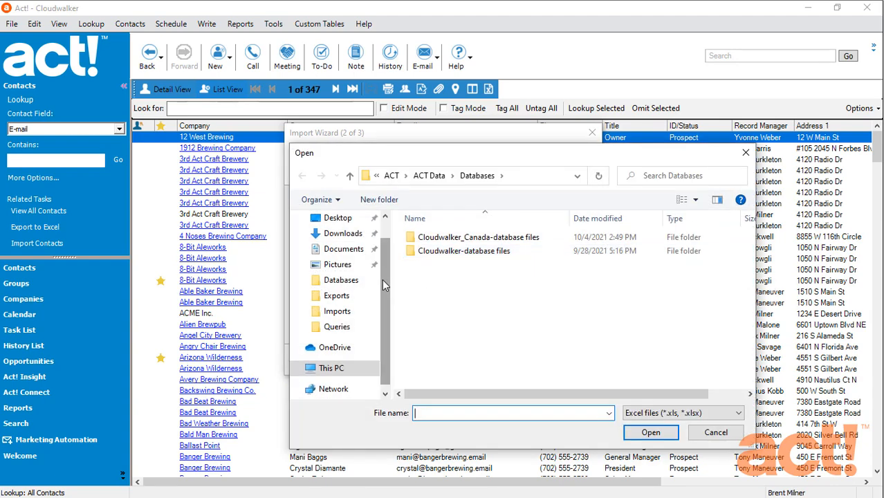
pyautogui.click(337, 311)
pyautogui.click(449, 238)
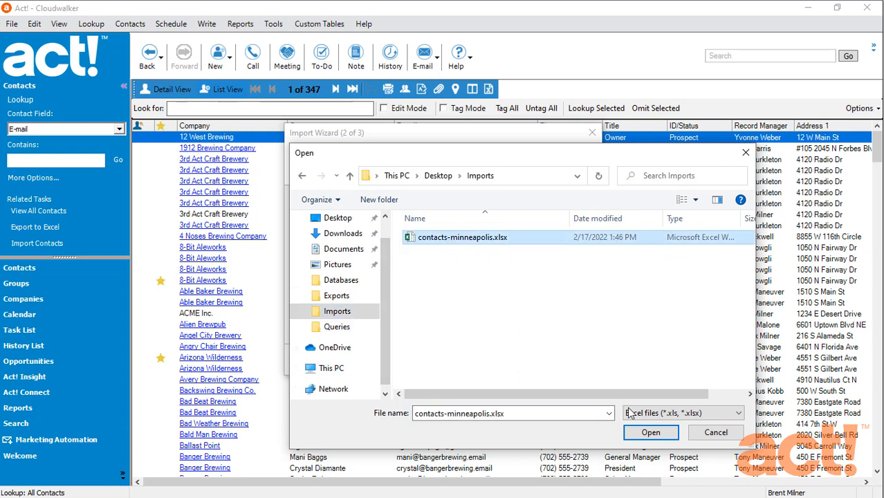
pyautogui.click(650, 432)
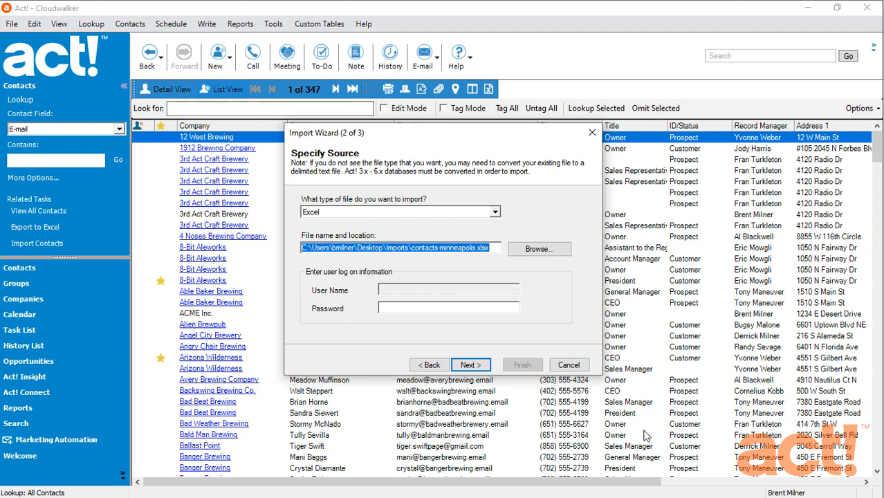
pyautogui.click(477, 370)
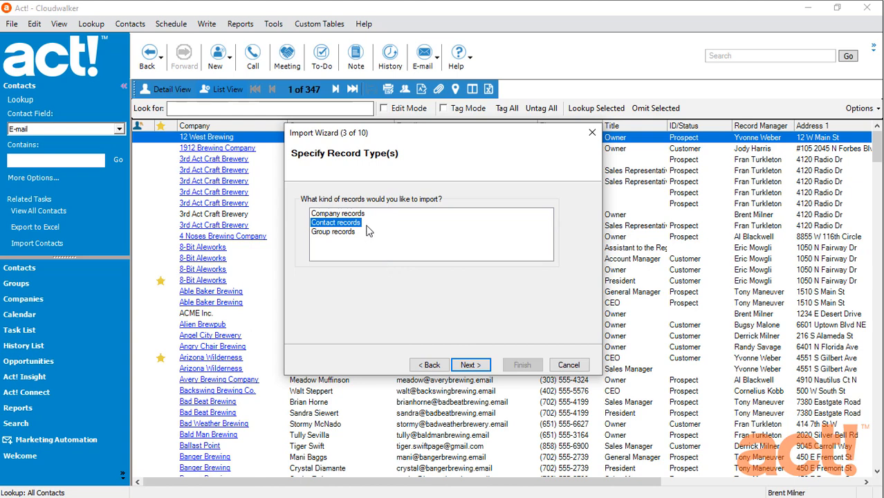
# Step: Import contact records using the custom import type and accept duplicate checking on E-mail
pyautogui.click(470, 365)
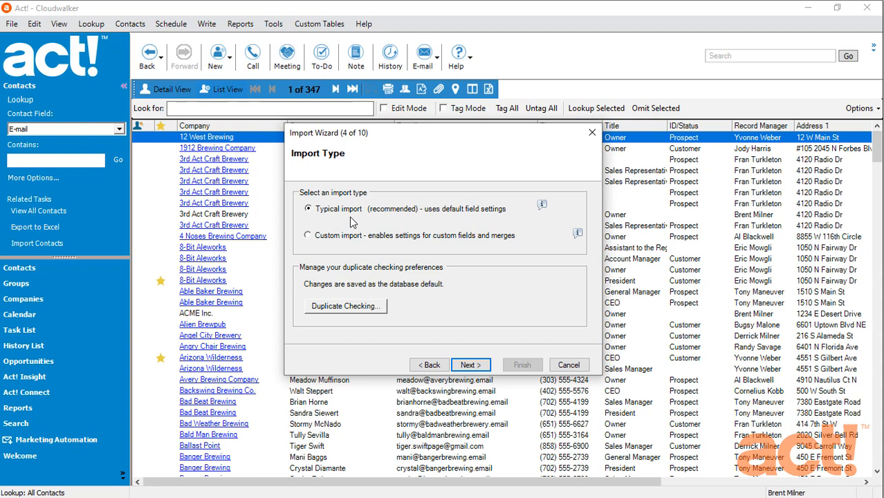
pyautogui.click(308, 236)
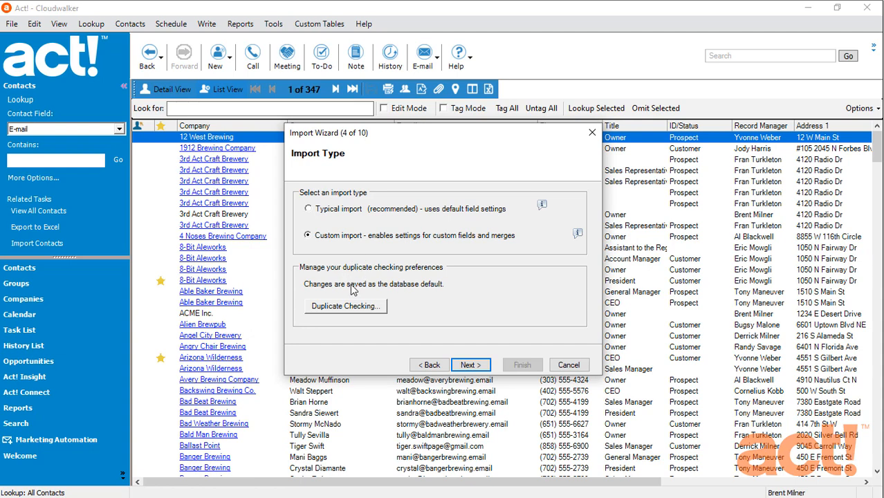
pyautogui.click(357, 313)
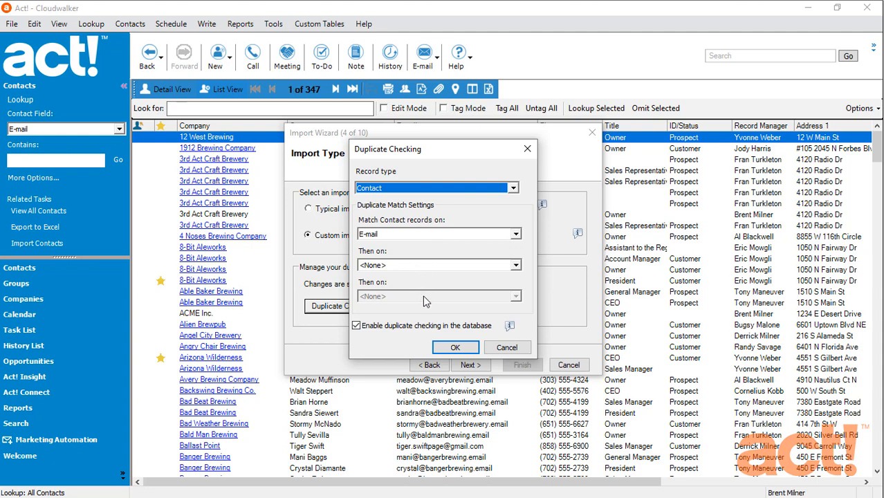
pyautogui.click(453, 347)
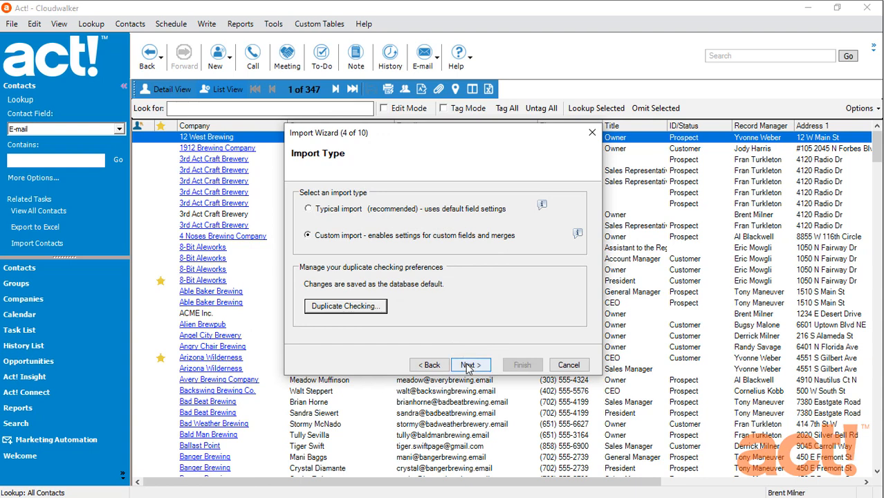
pyautogui.click(468, 364)
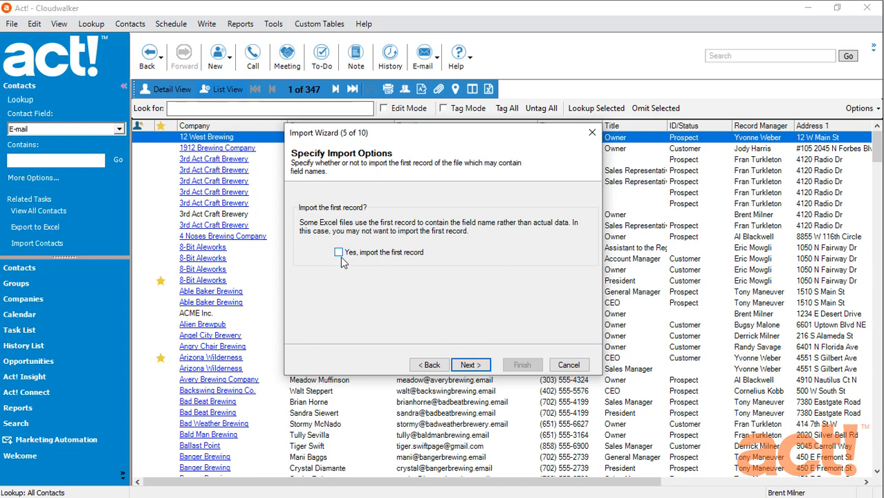
# Step: Leave the first record out of the import, then review and accept the contact field map
pyautogui.click(471, 365)
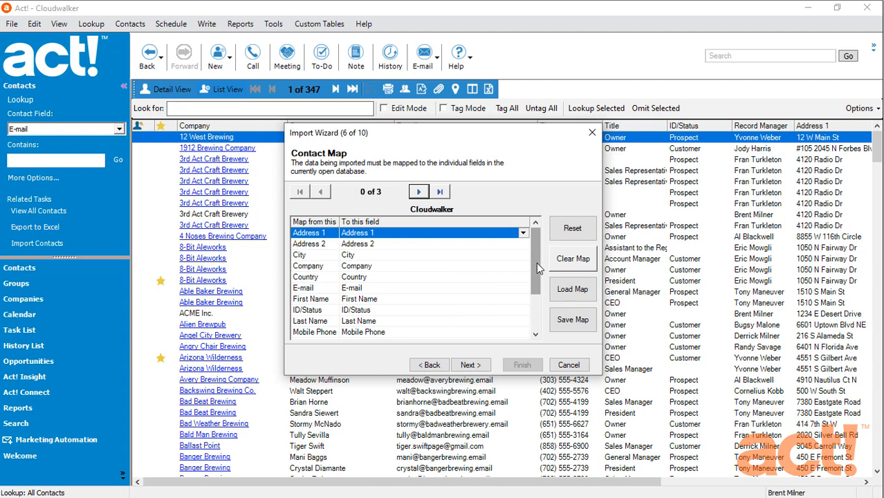
pyautogui.moveTo(537, 263); pyautogui.dragTo(529, 321)
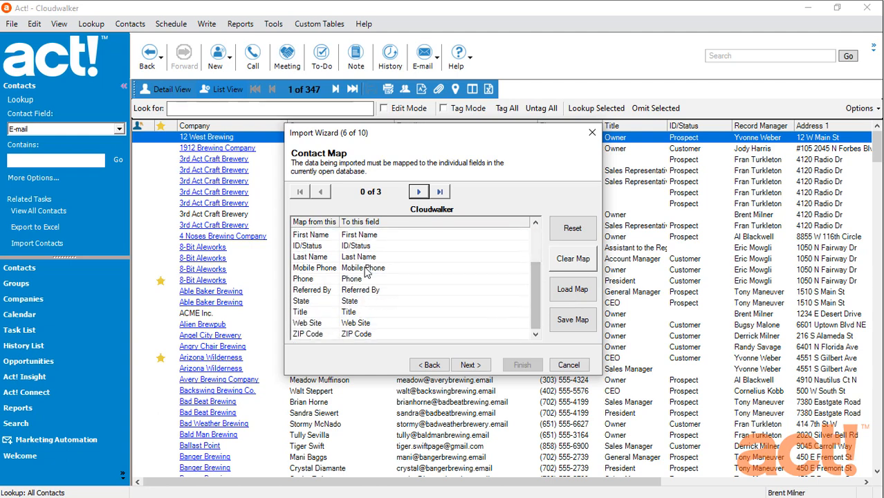
pyautogui.moveTo(536, 318); pyautogui.dragTo(527, 275)
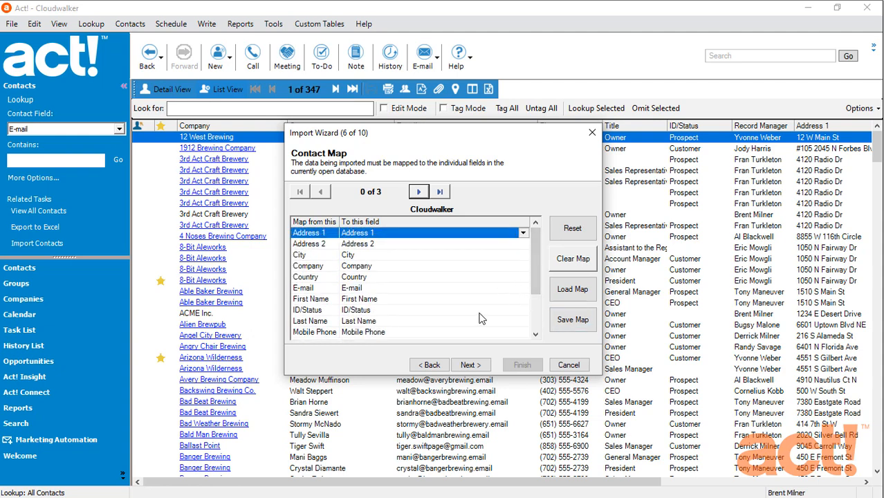
pyautogui.click(470, 365)
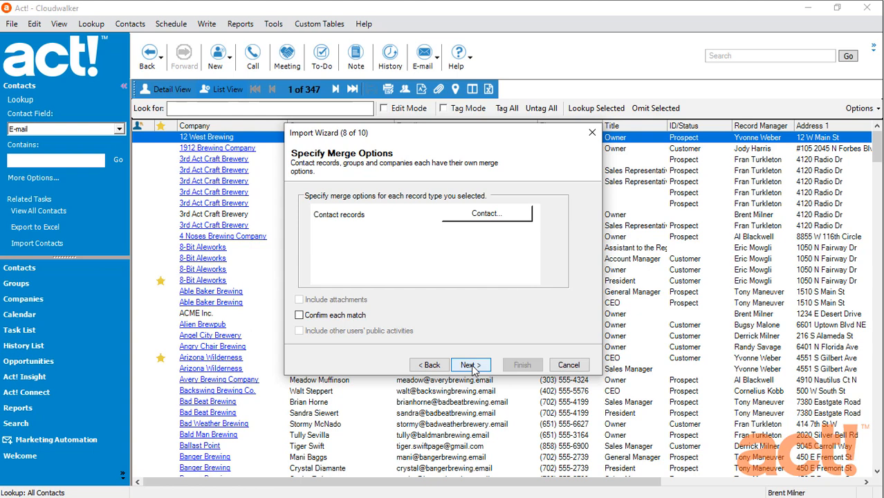
# Step: Accept the contact merge options, Merge for matching records and Add for non-matching ones, and run the import
pyautogui.click(475, 215)
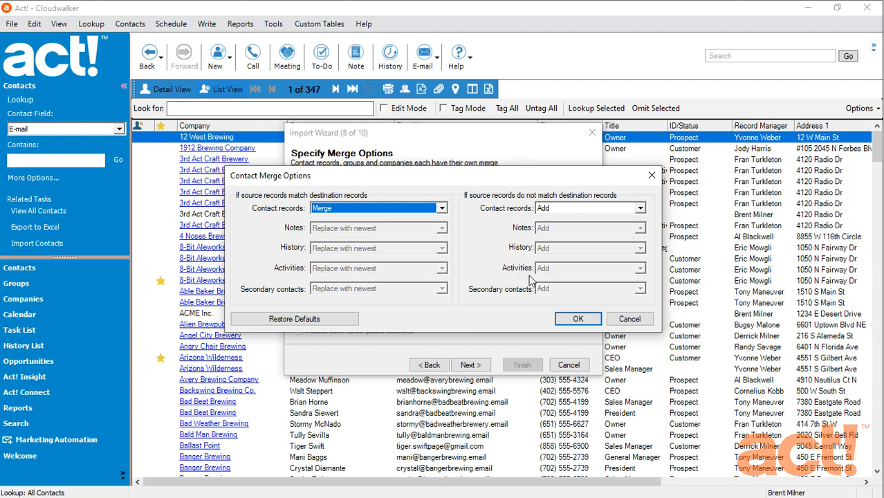
pyautogui.click(578, 319)
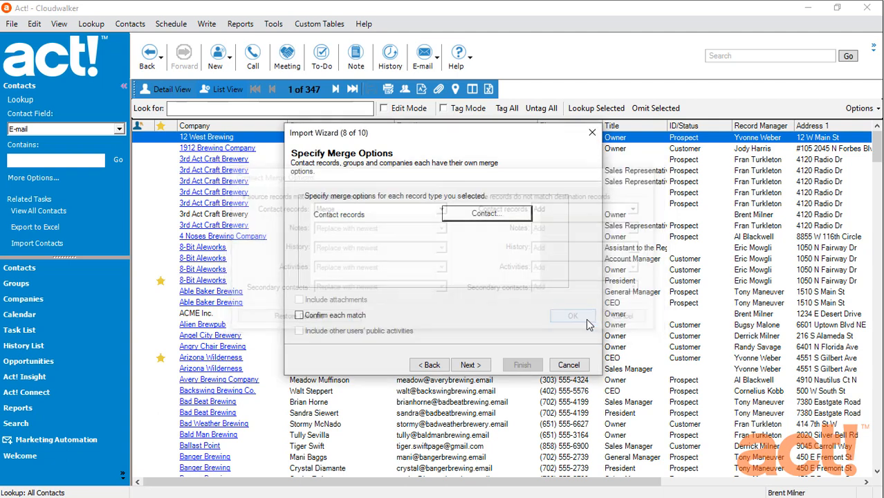
pyautogui.click(468, 366)
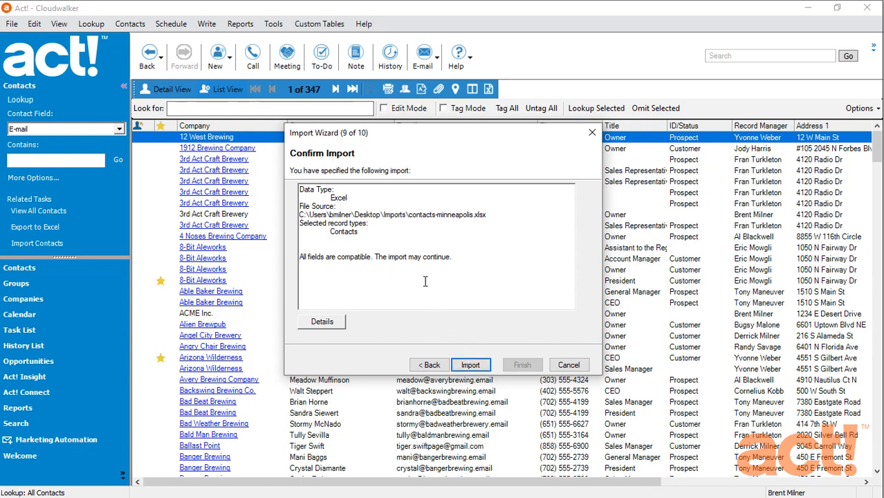
pyautogui.click(470, 365)
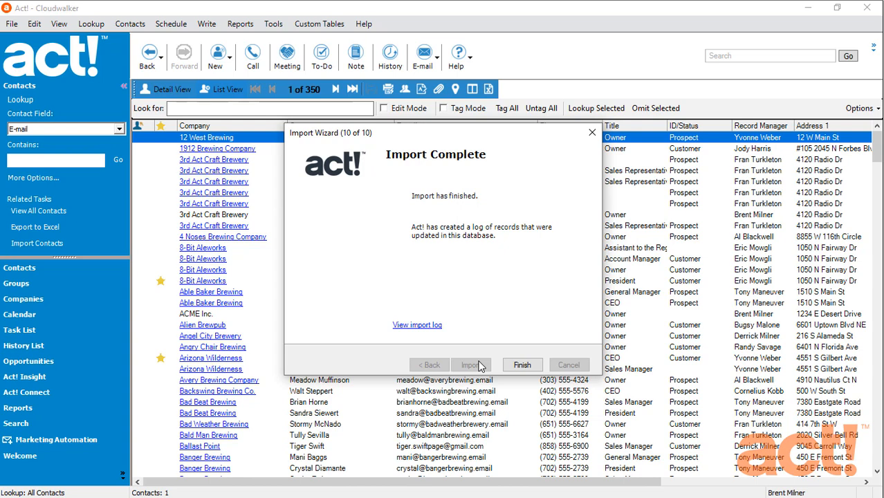
# Step: Review the import log and finish the Import Wizard
pyautogui.click(417, 325)
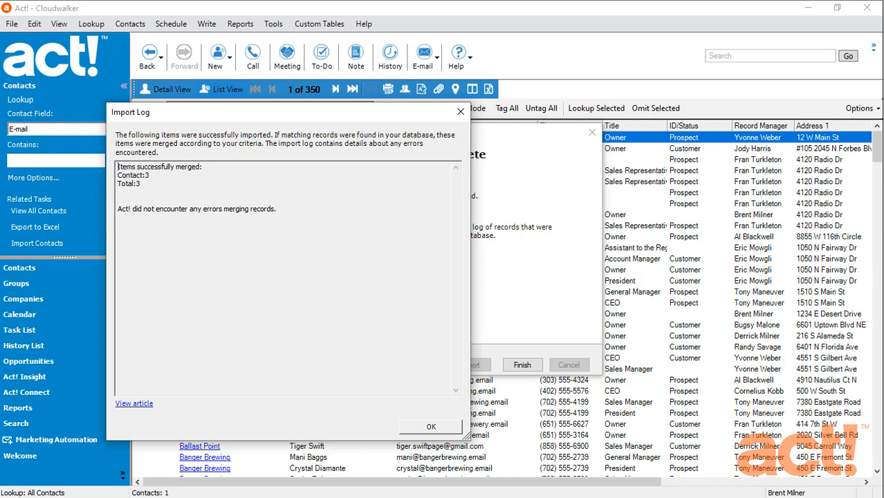
pyautogui.click(420, 429)
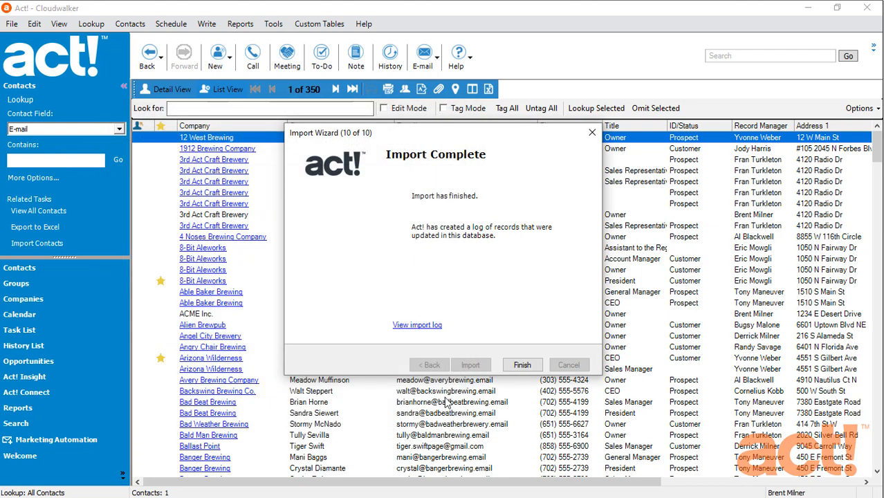
pyautogui.click(520, 366)
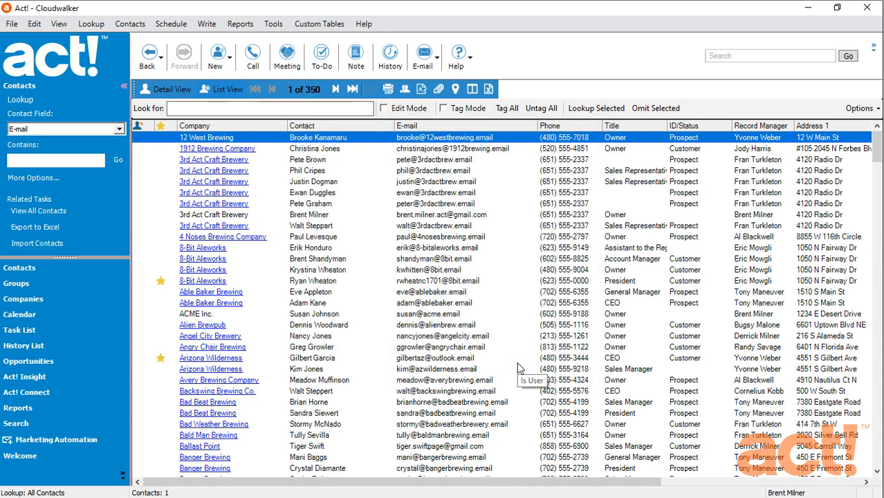
# Step: Look up contacts whose Contact field contains the imported person's first name and open the Dangerous Man Brewing Company record
pyautogui.click(119, 129)
pyautogui.scroll(4, 105, 159)
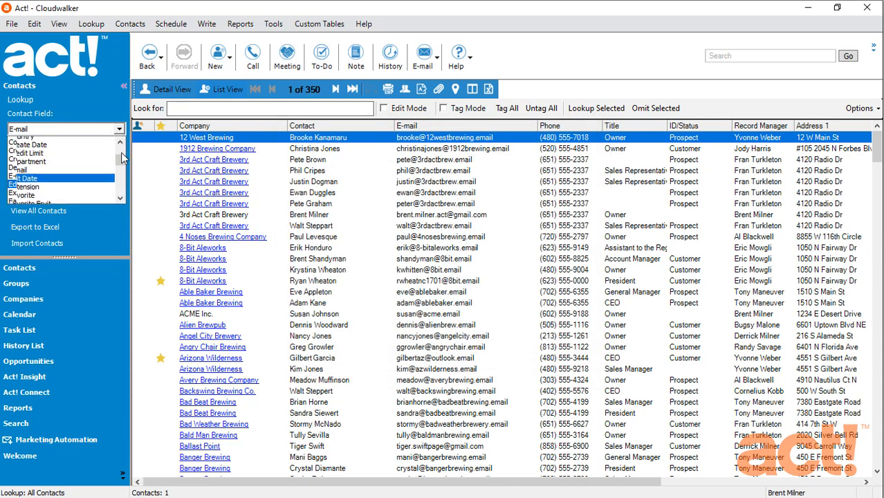
pyautogui.click(83, 157)
pyautogui.click(68, 161)
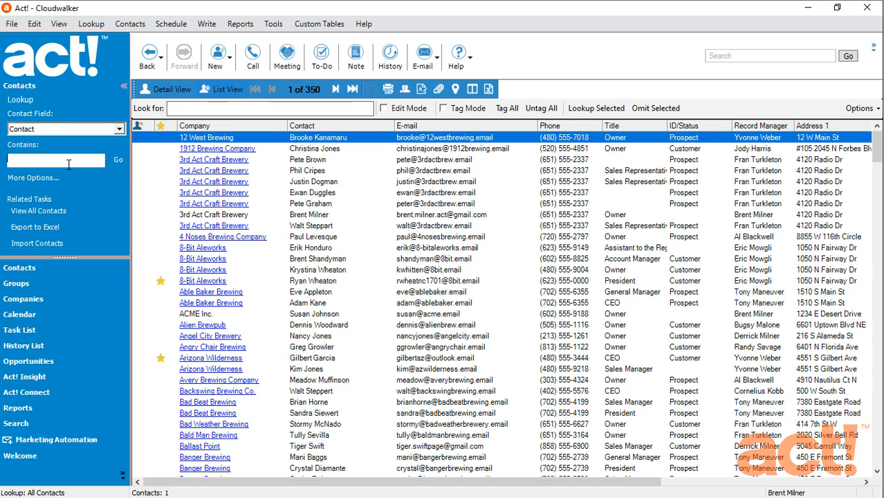
pyautogui.write('dean')
pyautogui.press('Return')
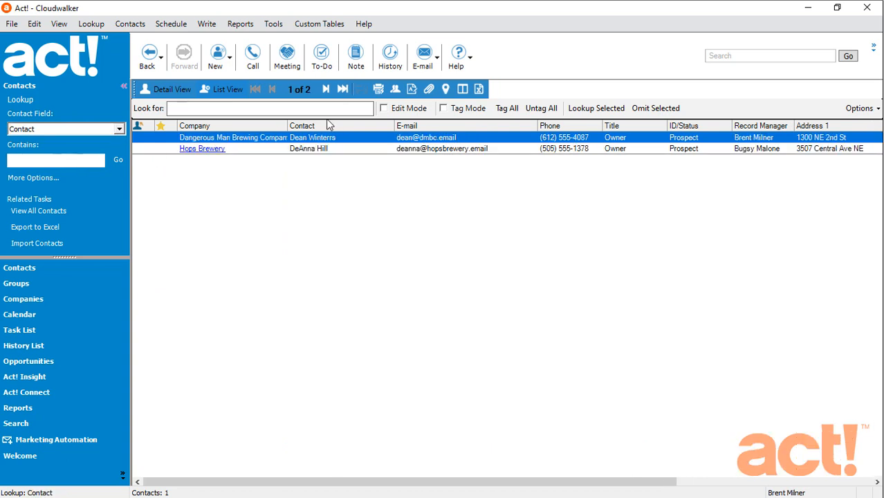
pyautogui.doubleClick(349, 139)
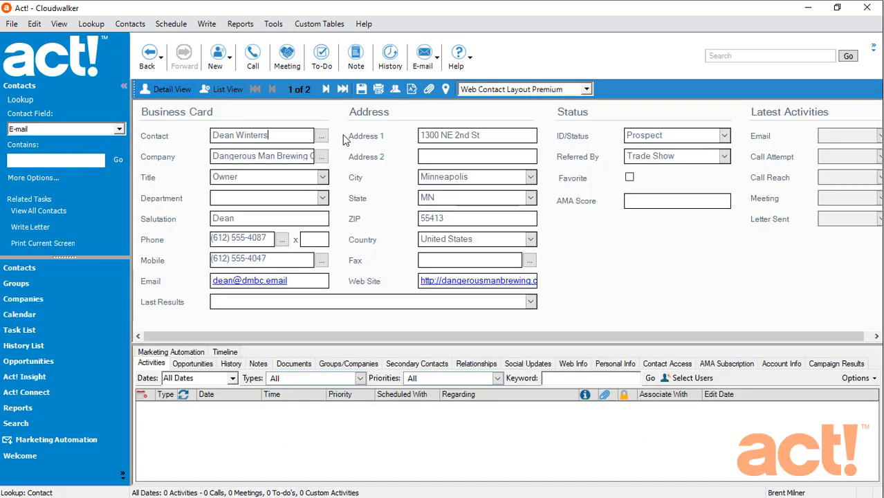